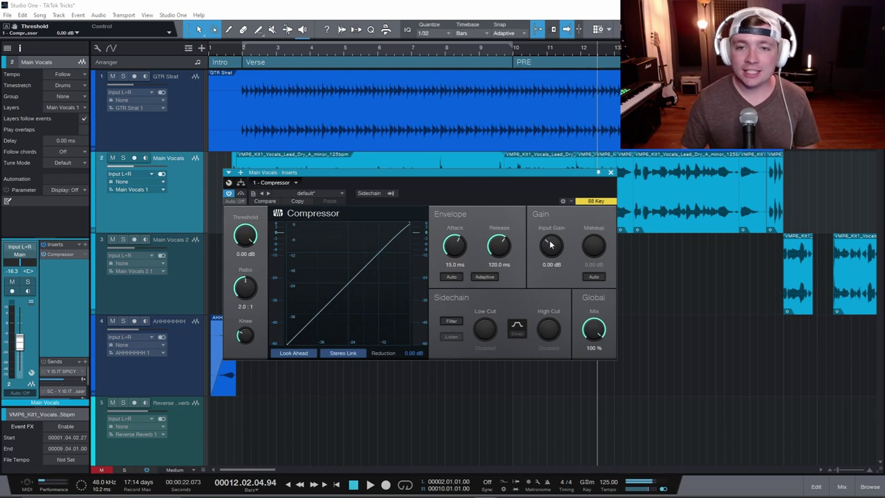
# Reset the compressor's input gain to 0.00 dB and play the main vocals from the start of the verse
pyautogui.moveTo(544, 246); pyautogui.dragTo(548, 246)
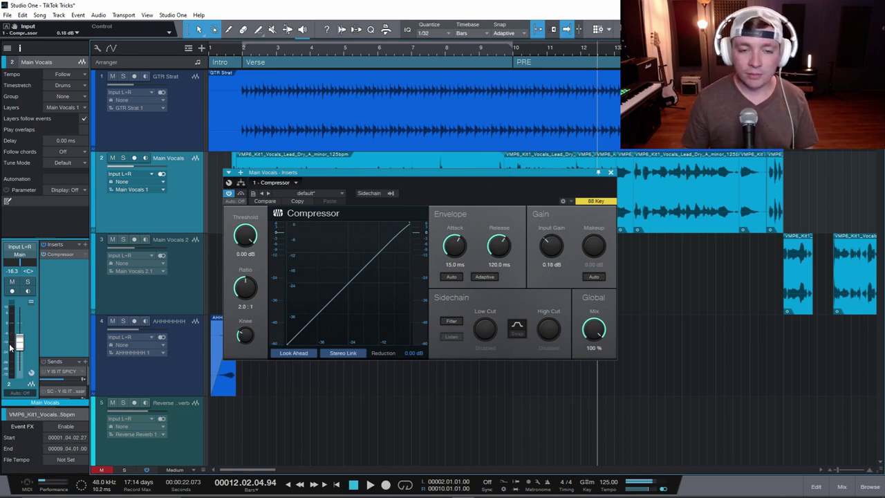
pyautogui.click(243, 56)
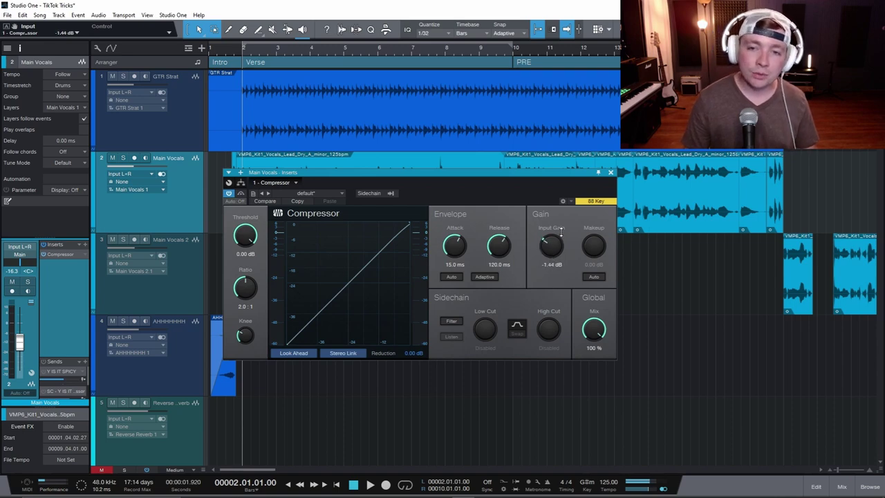
pyautogui.doubleClick(562, 230)
pyautogui.press('space')
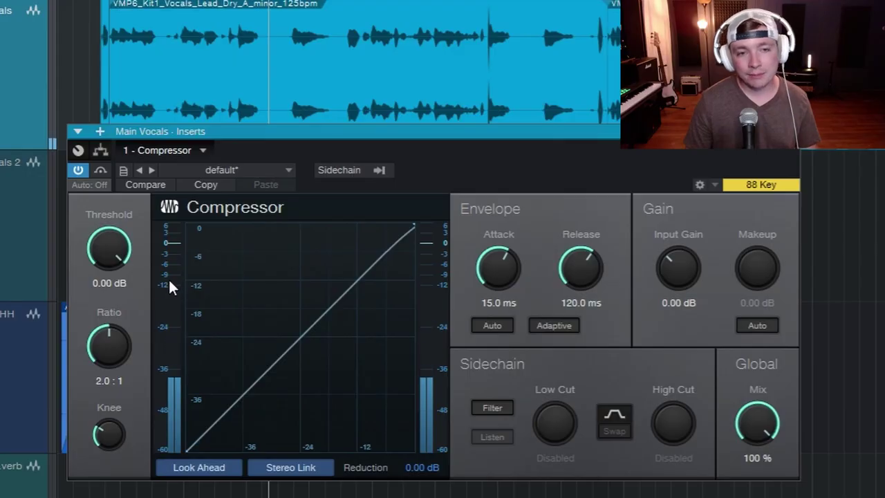
pyautogui.moveTo(164, 276)
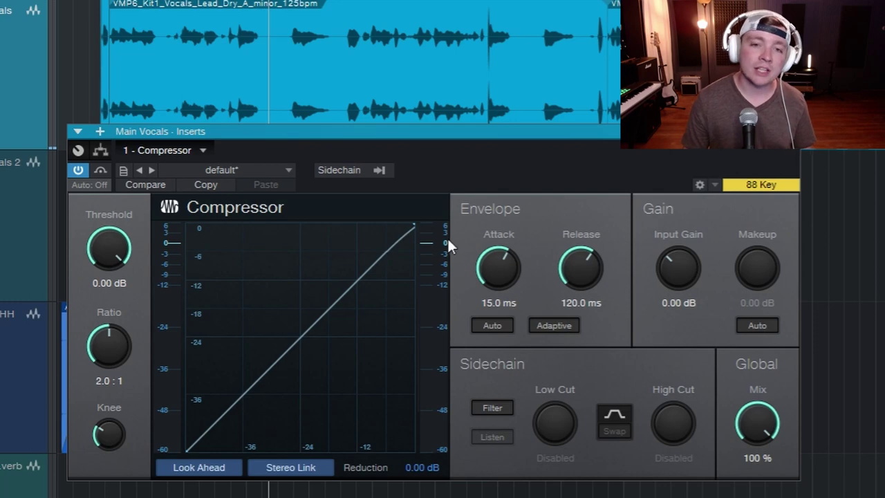
pyautogui.moveTo(438, 132); pyautogui.dragTo(484, 118)
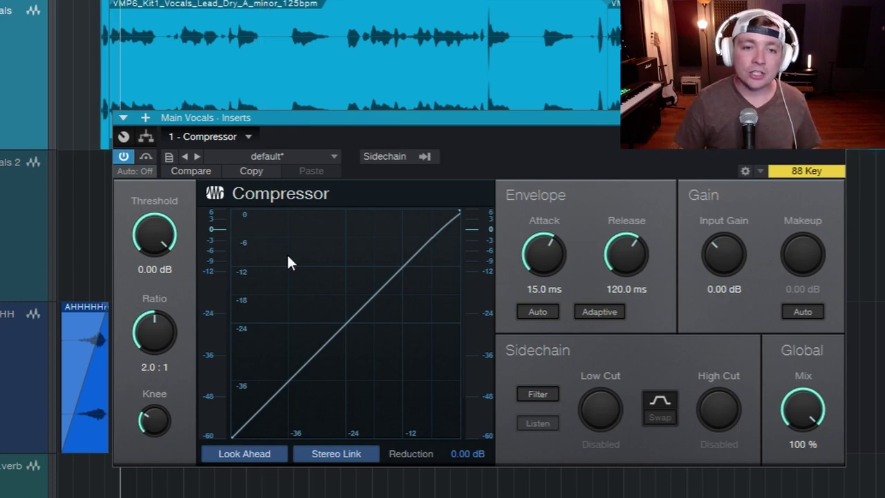
# Sweep the compressor's threshold down through -23.52 dB and -21.12 dB to -48.00 dB, auditioning the vocal
pyautogui.moveTo(164, 242); pyautogui.dragTo(176, 271)
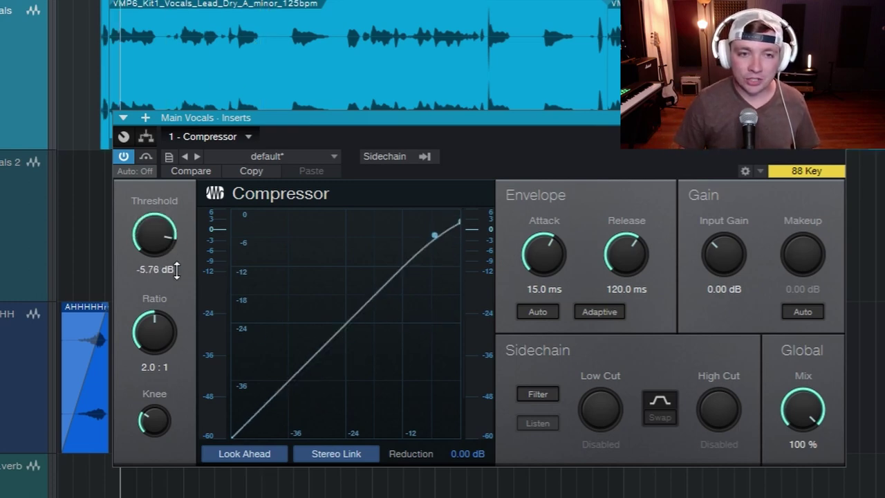
pyautogui.moveTo(162, 233); pyautogui.dragTo(162, 237)
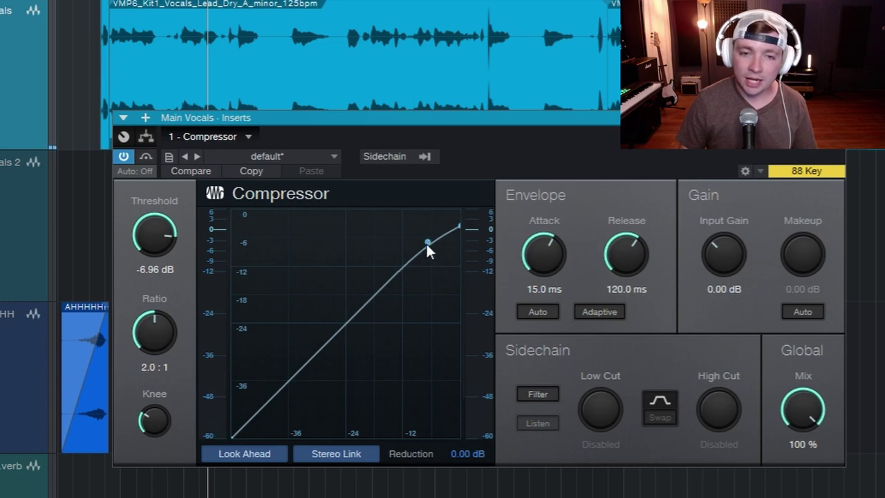
pyautogui.moveTo(162, 241); pyautogui.dragTo(154, 291)
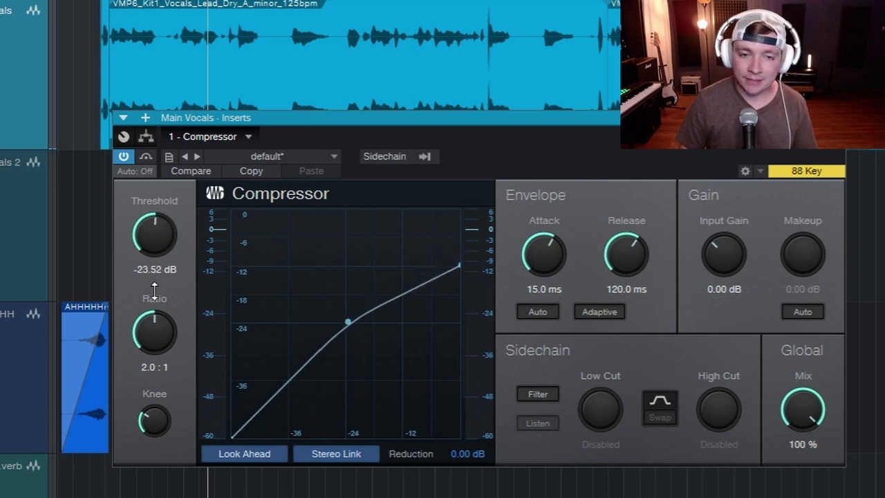
pyautogui.moveTo(169, 248); pyautogui.dragTo(187, 238)
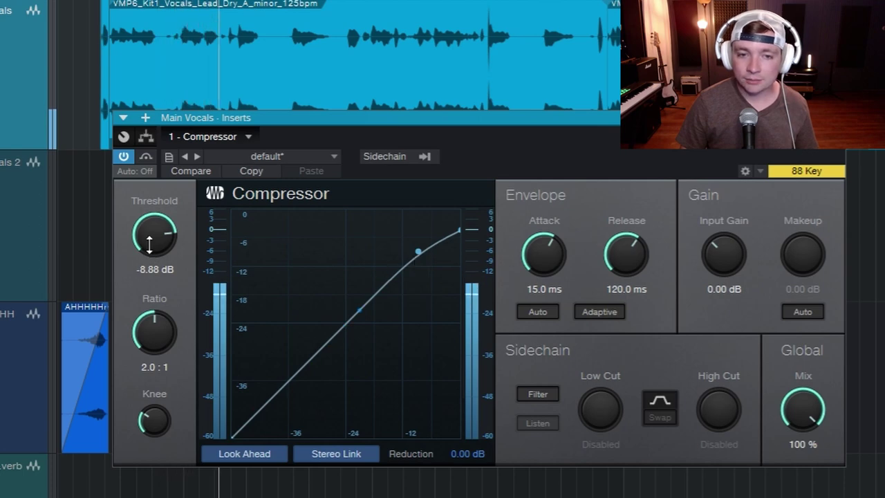
pyautogui.moveTo(149, 235); pyautogui.dragTo(154, 292)
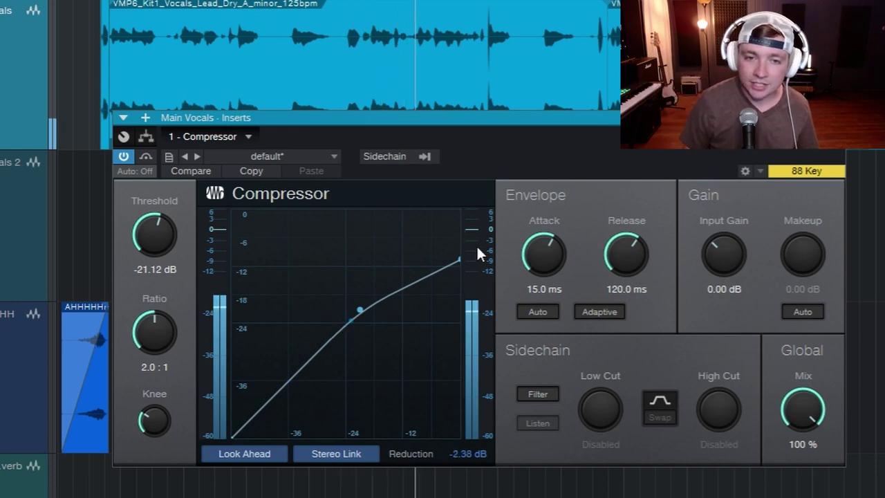
pyautogui.moveTo(157, 233); pyautogui.dragTo(160, 328)
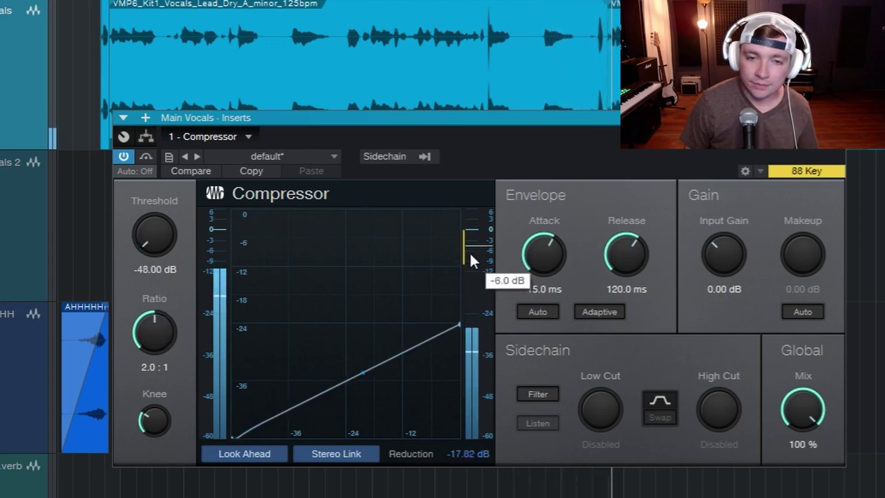
# Set the threshold to -13.20 dB and then -24.96 dB, trying ratios of 1:1, 4.0:1 and 20.0:1
pyautogui.moveTo(135, 238); pyautogui.dragTo(166, 233)
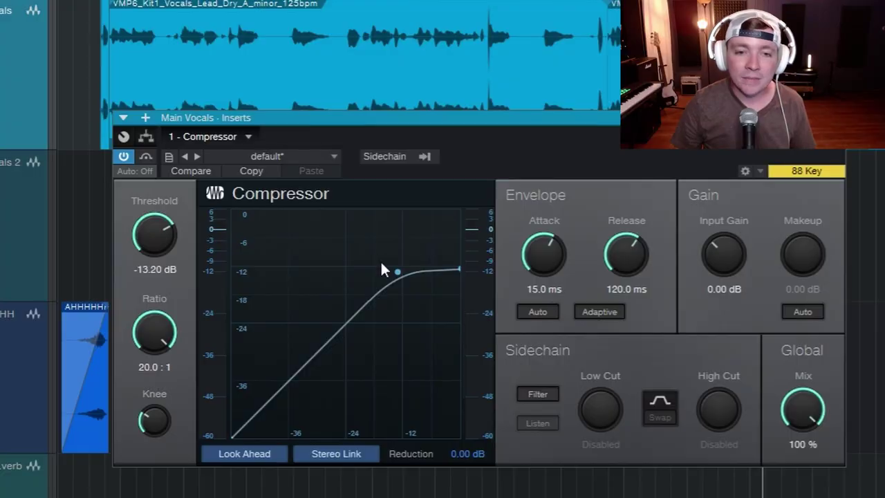
pyautogui.moveTo(482, 257)
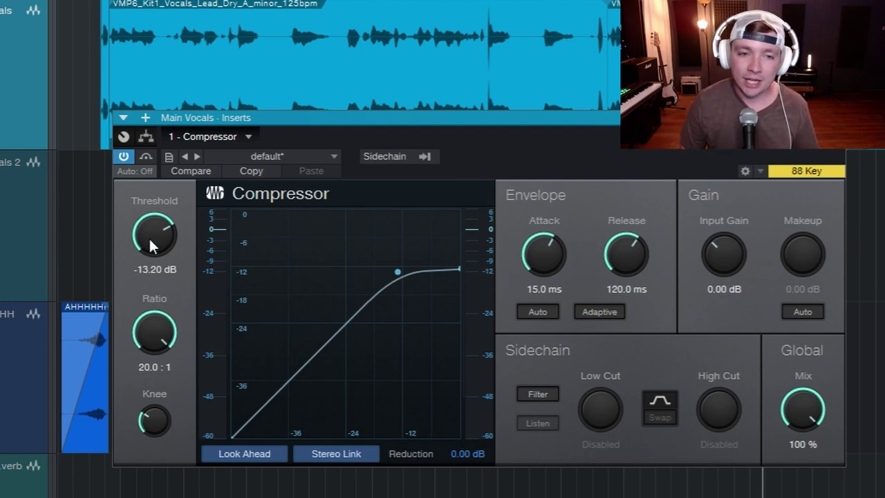
pyautogui.moveTo(150, 239); pyautogui.dragTo(171, 307)
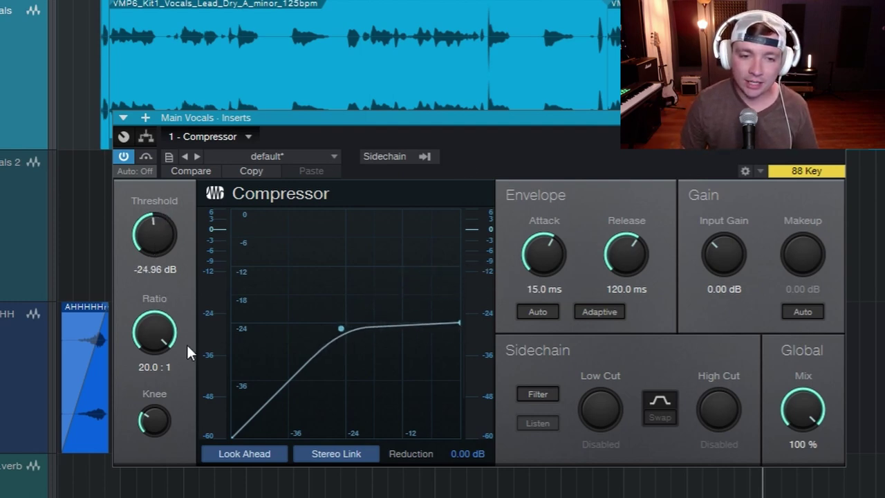
pyautogui.moveTo(152, 354); pyautogui.dragTo(152, 495)
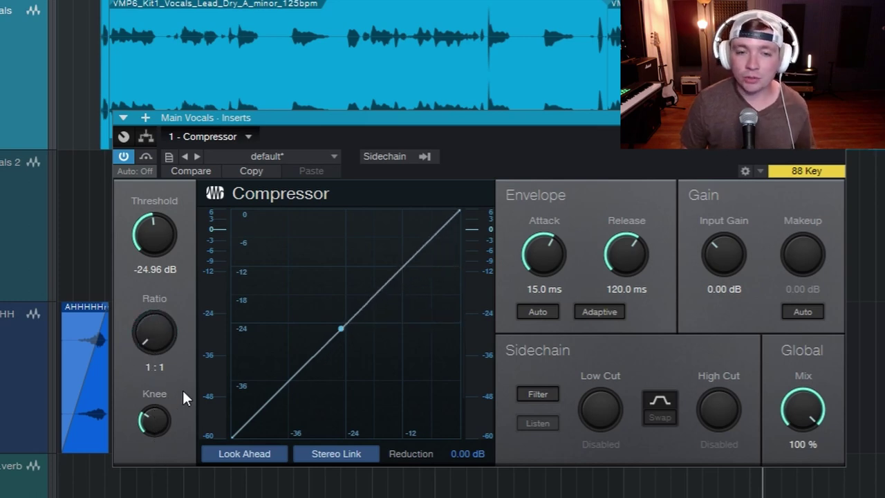
pyautogui.moveTo(152, 335); pyautogui.dragTo(193, 275)
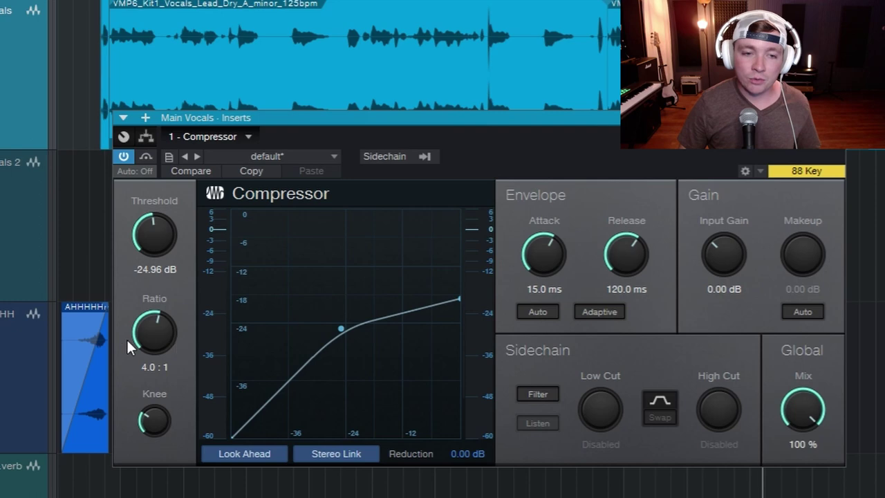
pyautogui.moveTo(135, 333); pyautogui.dragTo(188, 138)
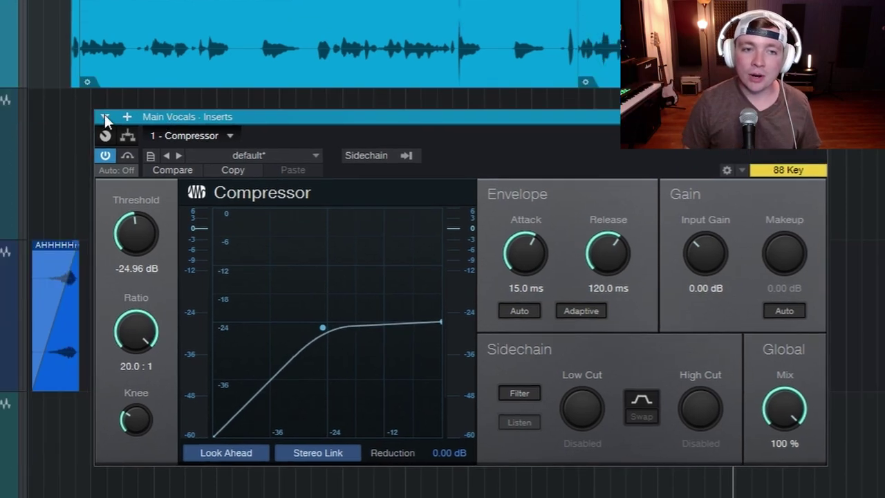
# Lower the threshold to -27.60 dB with the ratio at 20.0:1 and play the vocals
pyautogui.moveTo(145, 233)
pyautogui.mouseDown()
pyautogui.moveTo(142, 255)
pyautogui.moveTo(144, 235)
pyautogui.mouseUp()
pyautogui.moveTo(122, 333); pyautogui.dragTo(146, 336)
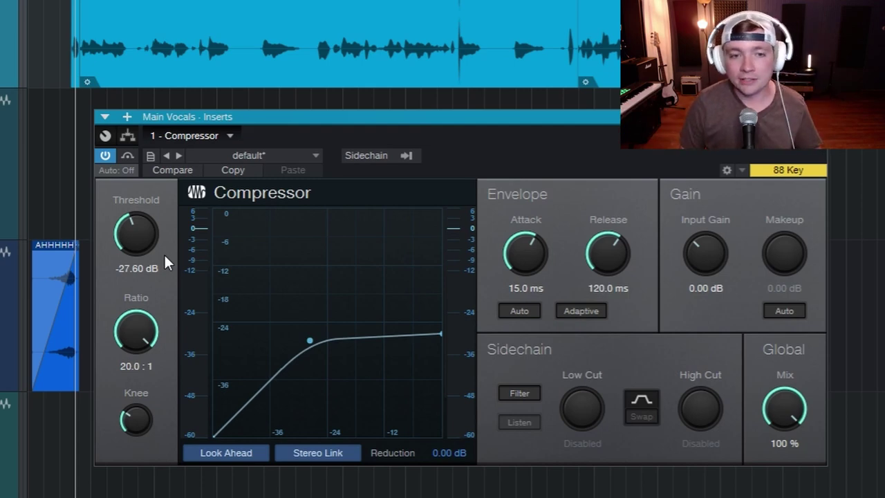
pyautogui.press('space')
# Compare compression ratios of 1:1 and 20.0:1 on the vocals, then settle on a ratio of 4.0:1
pyautogui.moveTo(135, 333); pyautogui.dragTo(149, 462)
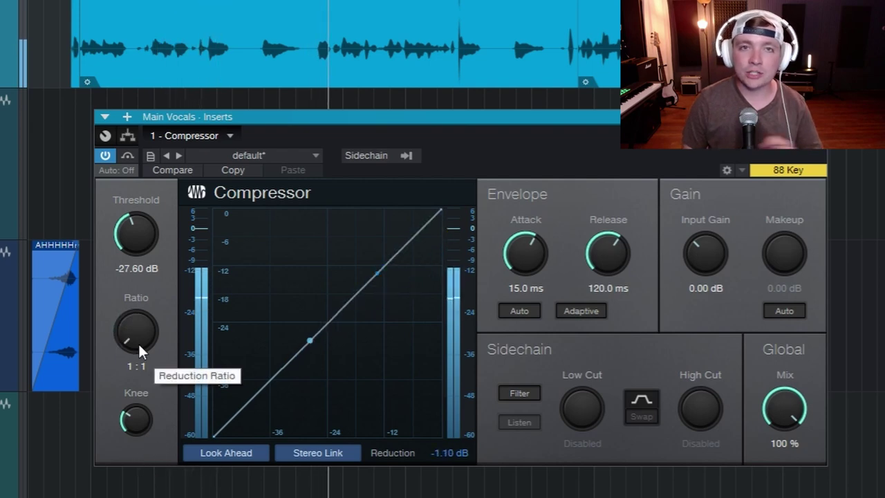
pyautogui.moveTo(138, 348); pyautogui.dragTo(263, 142)
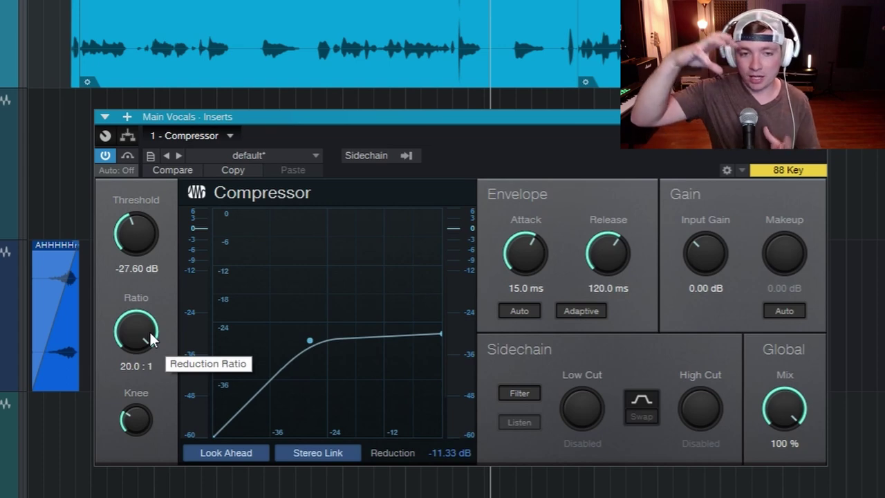
pyautogui.moveTo(150, 330); pyautogui.dragTo(161, 426)
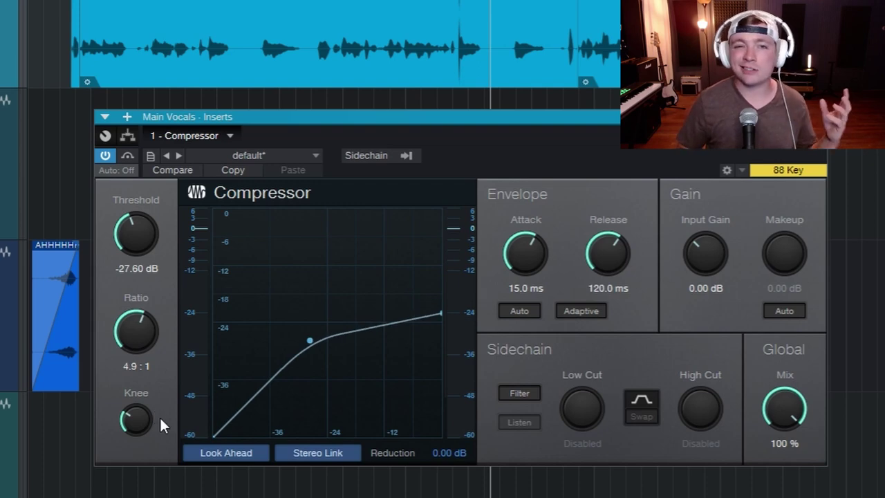
pyautogui.moveTo(142, 326)
pyautogui.mouseDown()
pyautogui.moveTo(147, 321)
pyautogui.moveTo(149, 334)
pyautogui.mouseUp()
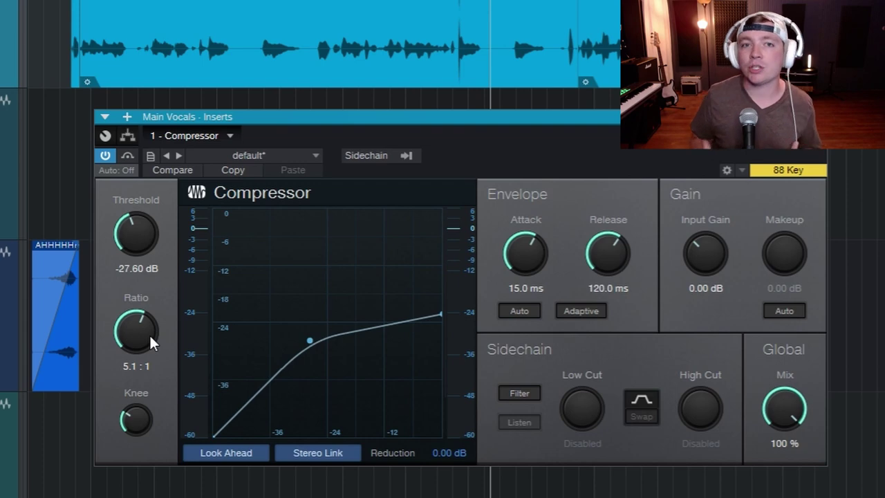
pyautogui.scroll(1, 150, 333)
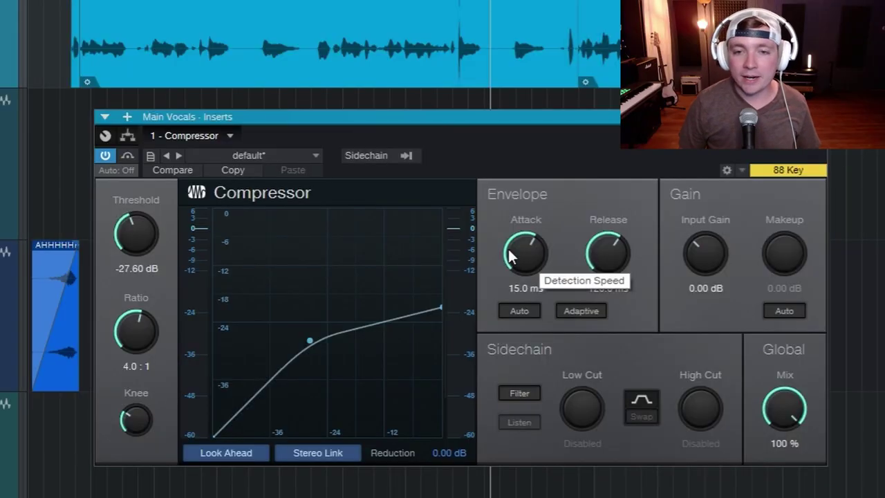
# Try the fastest attack of 0.10 ms, then raise the attack to 400.0 ms and audition the vocals
pyautogui.moveTo(520, 257); pyautogui.dragTo(518, 314)
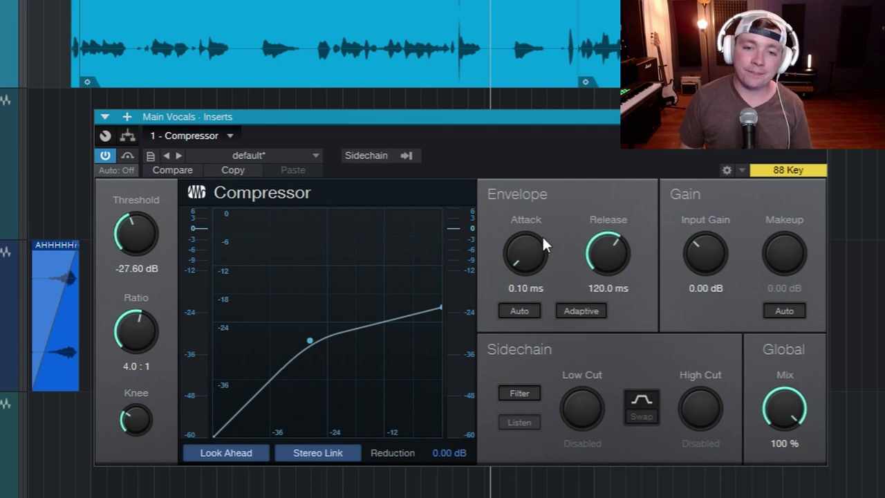
pyautogui.moveTo(536, 253); pyautogui.dragTo(549, 90)
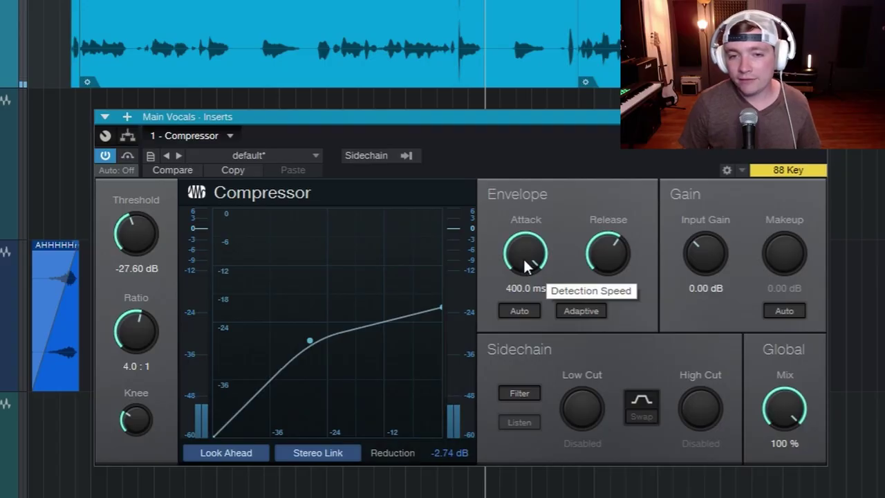
pyautogui.moveTo(526, 251); pyautogui.dragTo(527, 274)
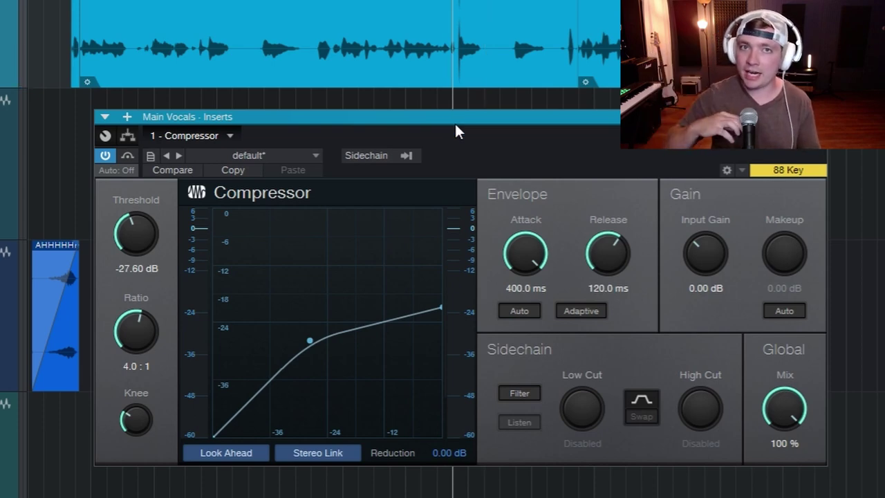
pyautogui.press('space')
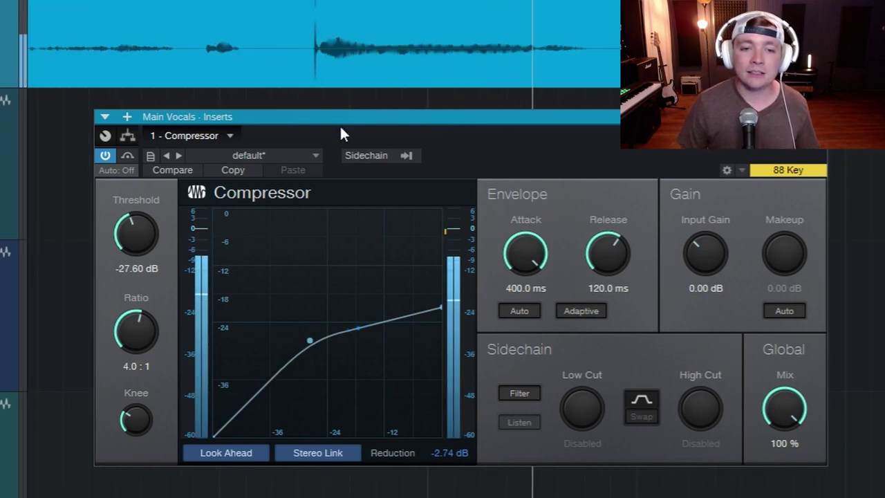
# Compare attack times of 0.10 ms and 400.0 ms on the vocals, then set the attack to 15.1 ms
pyautogui.moveTo(525, 252); pyautogui.dragTo(523, 468)
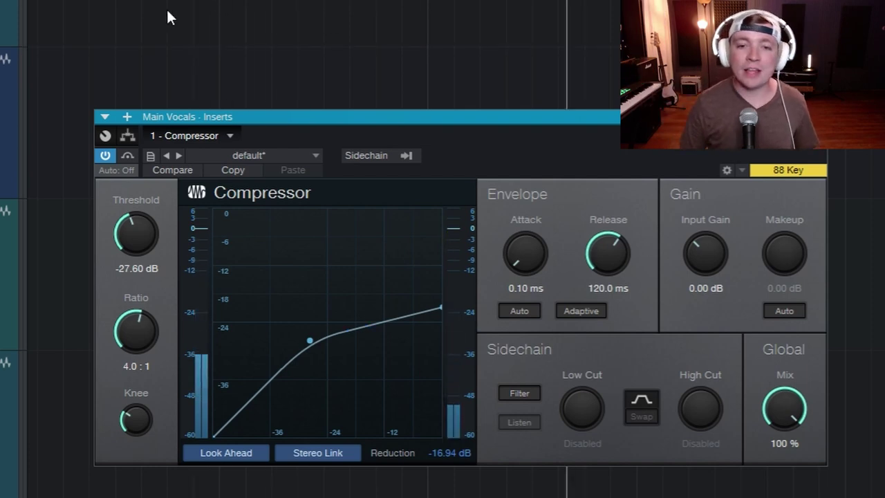
pyautogui.moveTo(523, 239); pyautogui.dragTo(523, 173)
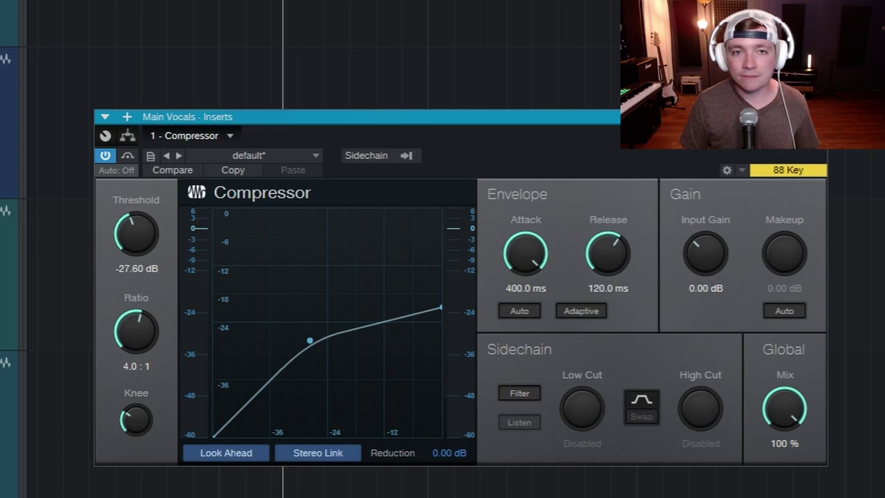
pyautogui.moveTo(546, 252); pyautogui.dragTo(547, 318)
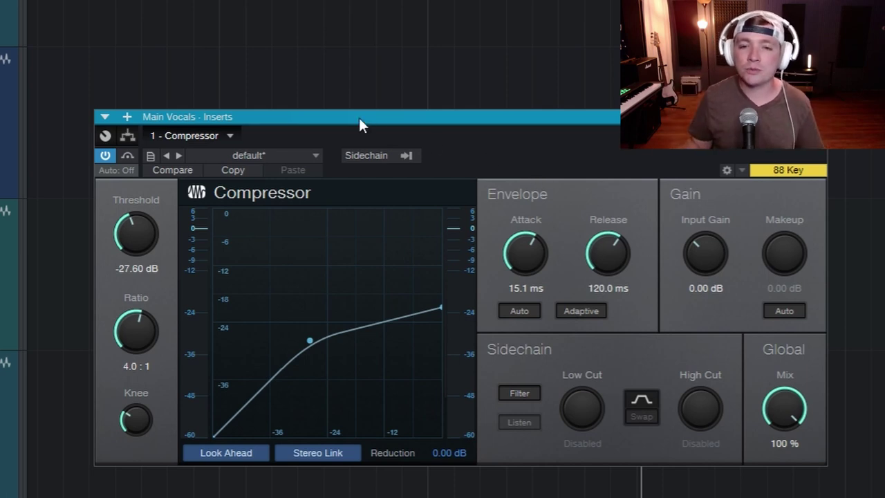
# Set the attack to 0.10 ms and the release to 1.00 ms, then play the vocals
pyautogui.moveTo(544, 256); pyautogui.dragTo(542, 390)
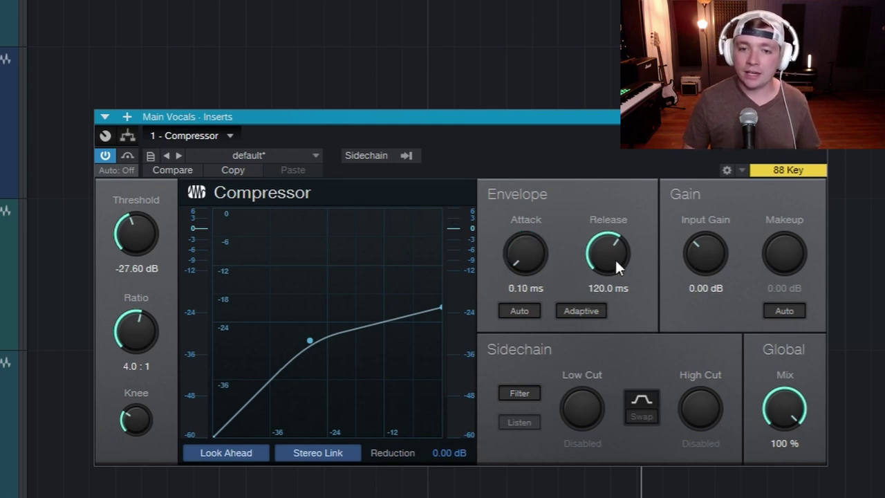
pyautogui.moveTo(615, 258); pyautogui.dragTo(607, 293)
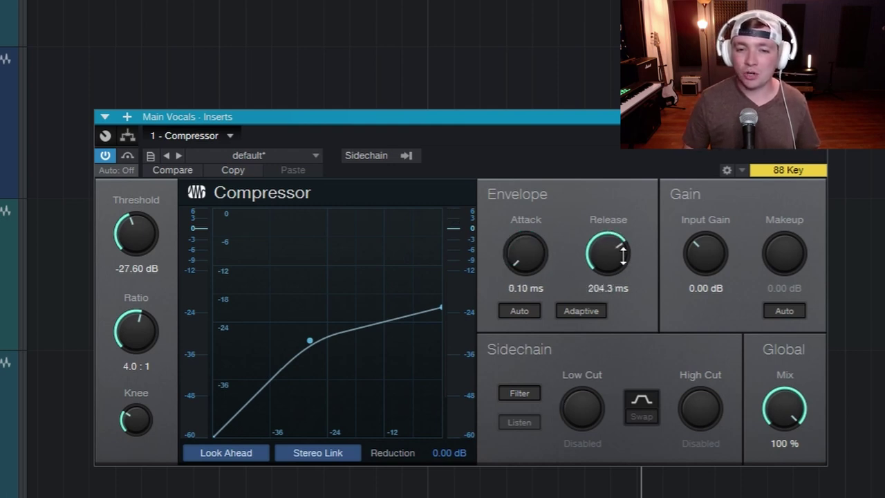
pyautogui.moveTo(623, 256); pyautogui.dragTo(609, 313)
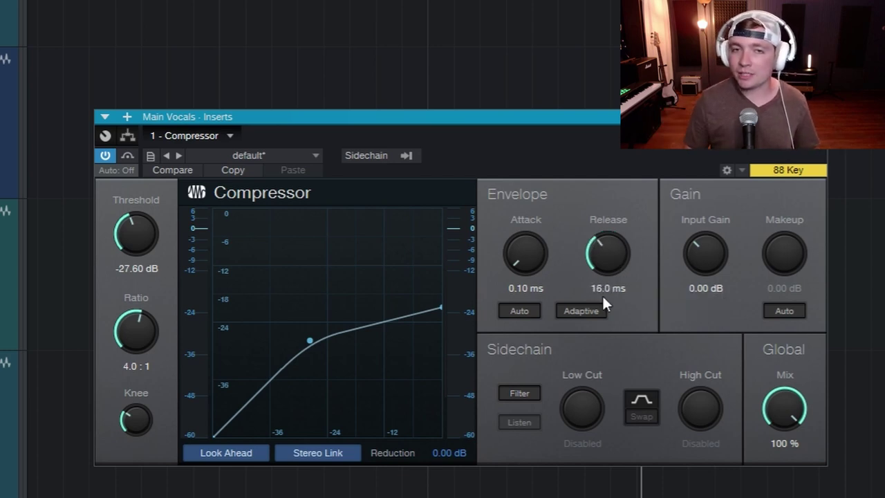
pyautogui.moveTo(610, 266); pyautogui.dragTo(632, 242)
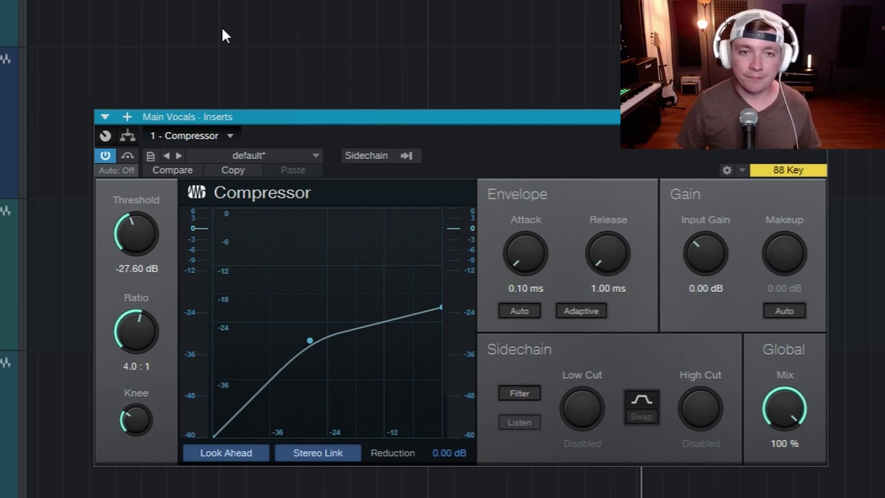
pyautogui.press('space')
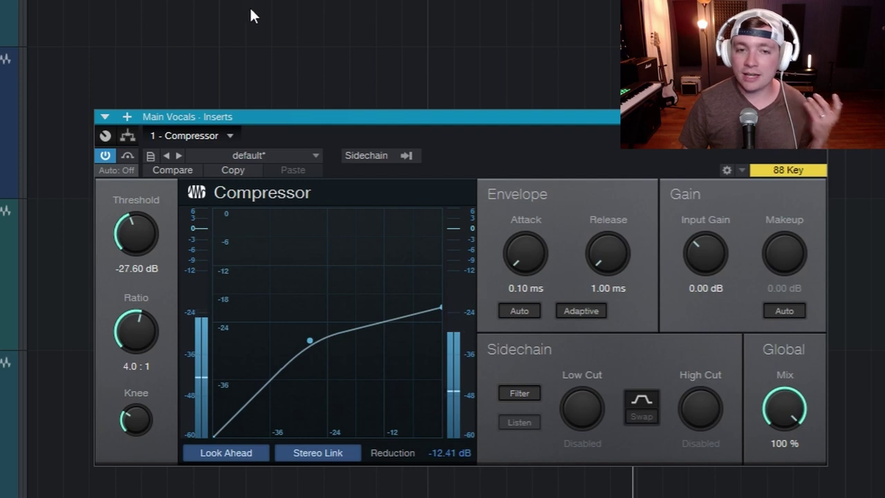
# Set the ratio to 20.0:1 and audition the vocals with the fastest release
pyautogui.moveTo(138, 328); pyautogui.dragTo(164, 61)
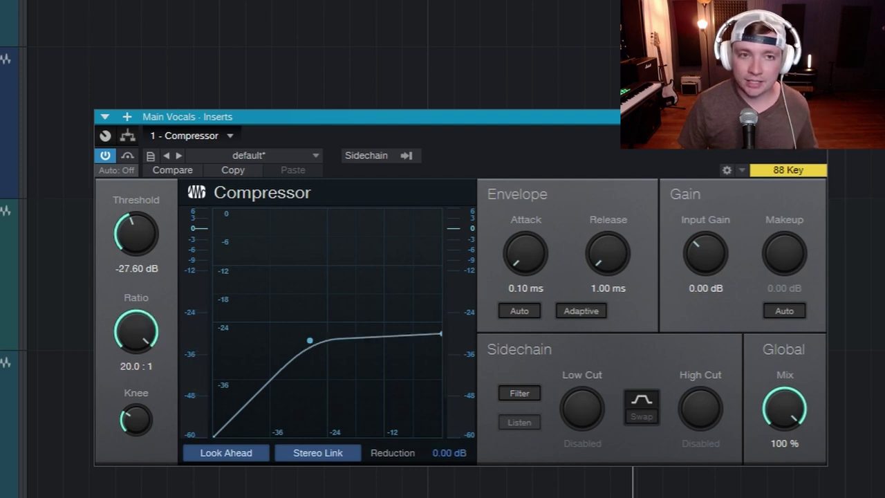
pyautogui.scroll(2, 266, 28)
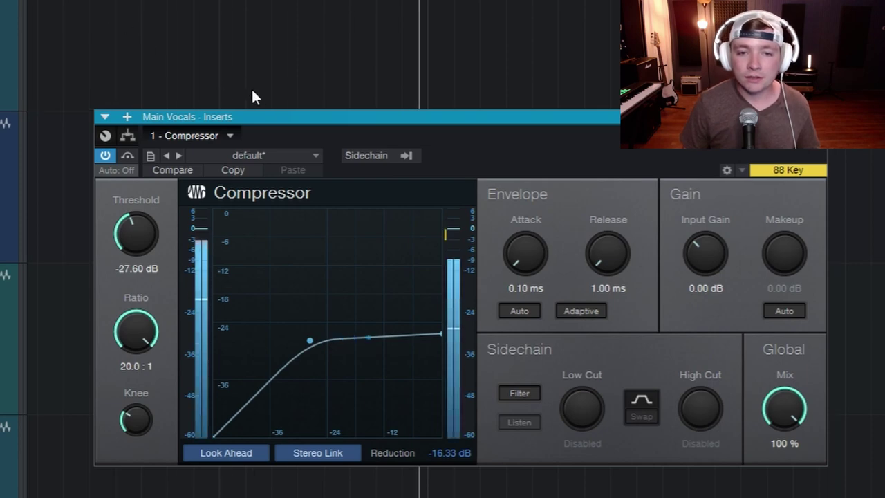
pyautogui.press('space')
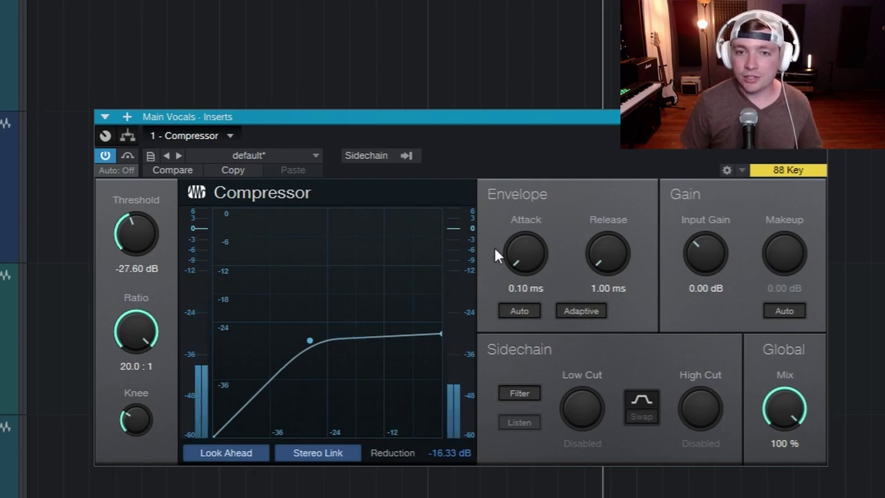
# Raise the release to 2.00 s, audition the vocals, then set the release to 103.2 ms
pyautogui.moveTo(609, 254); pyautogui.dragTo(609, 249)
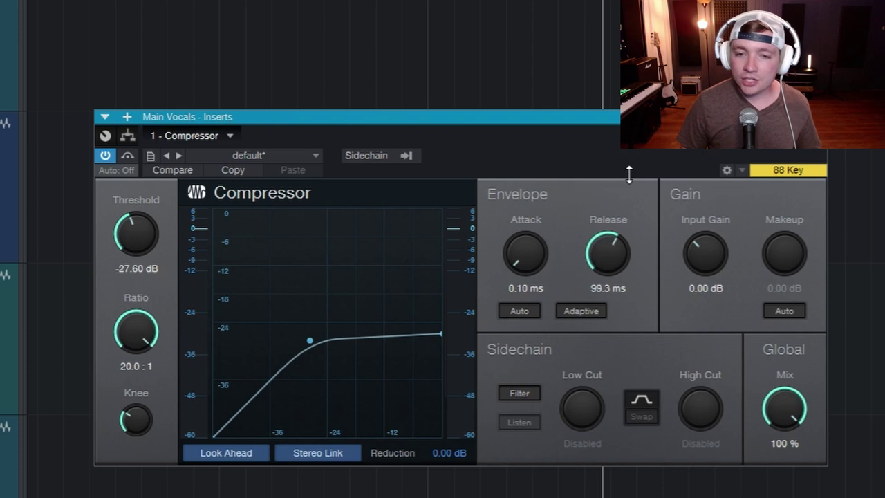
pyautogui.moveTo(630, 211); pyautogui.dragTo(630, 176)
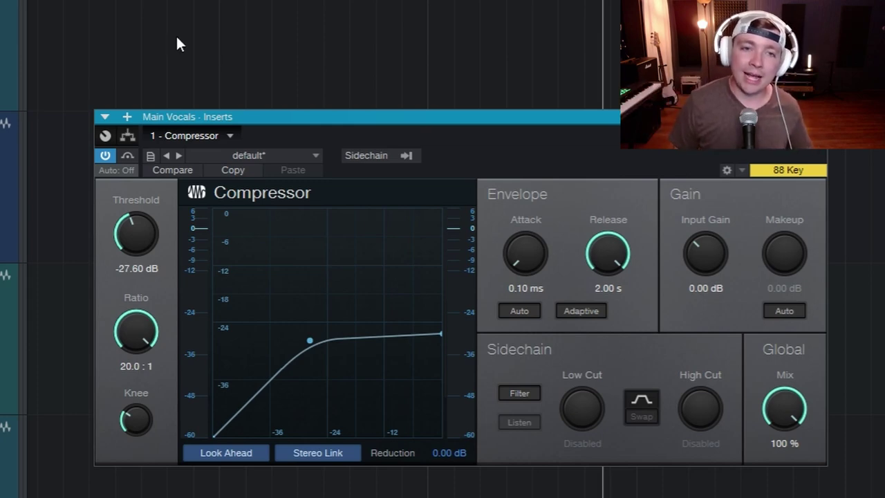
pyautogui.click(141, 36)
pyautogui.press('space')
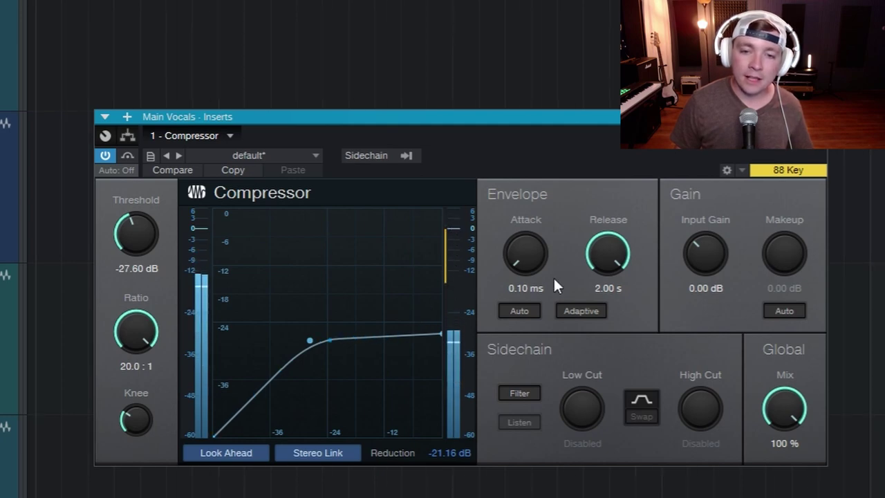
pyautogui.moveTo(610, 255); pyautogui.dragTo(637, 338)
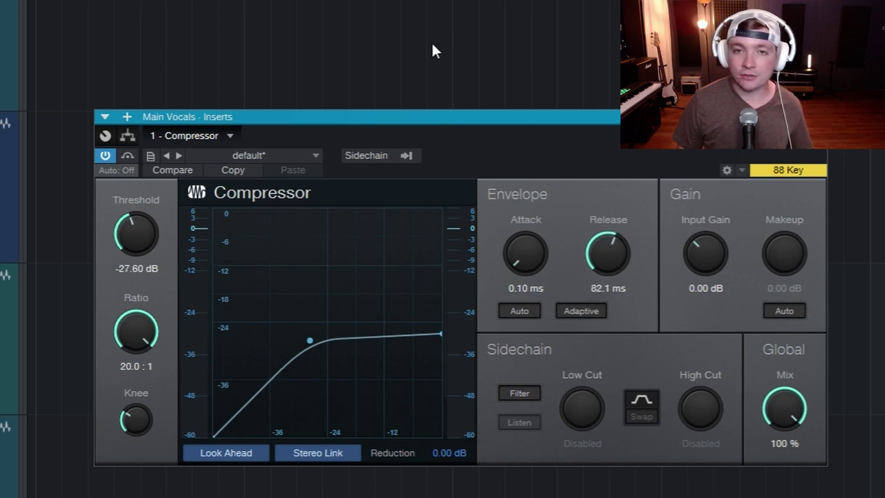
pyautogui.moveTo(610, 262); pyautogui.dragTo(614, 257)
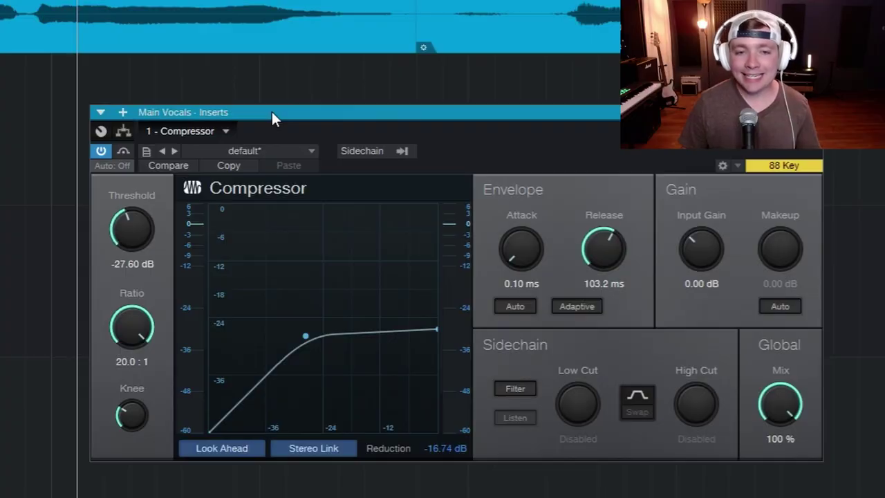
# Compare the hardest and softest knee on the compression curve, then return the knee to its minimum
pyautogui.moveTo(159, 416); pyautogui.dragTo(142, 457)
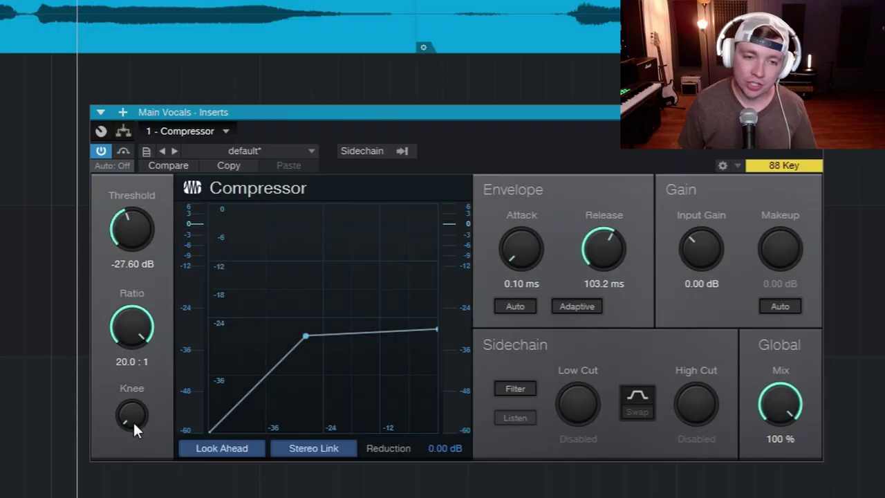
pyautogui.moveTo(134, 420); pyautogui.dragTo(256, 328)
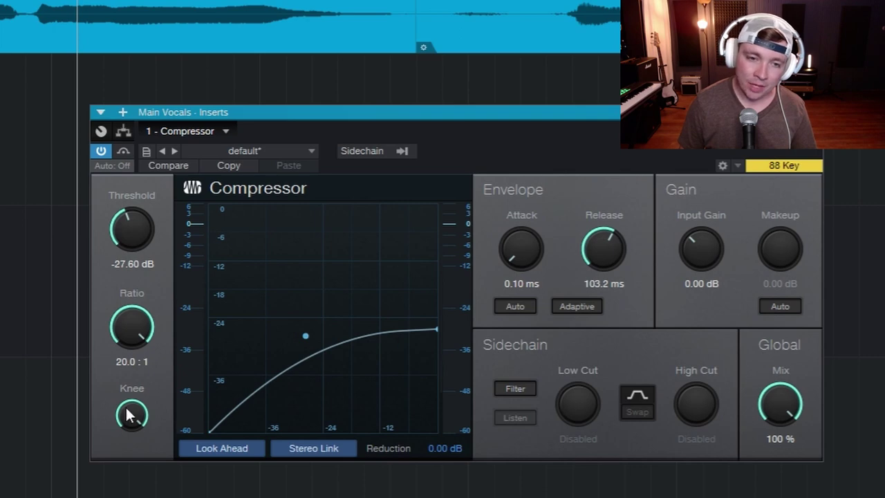
pyautogui.moveTo(127, 414); pyautogui.dragTo(127, 497)
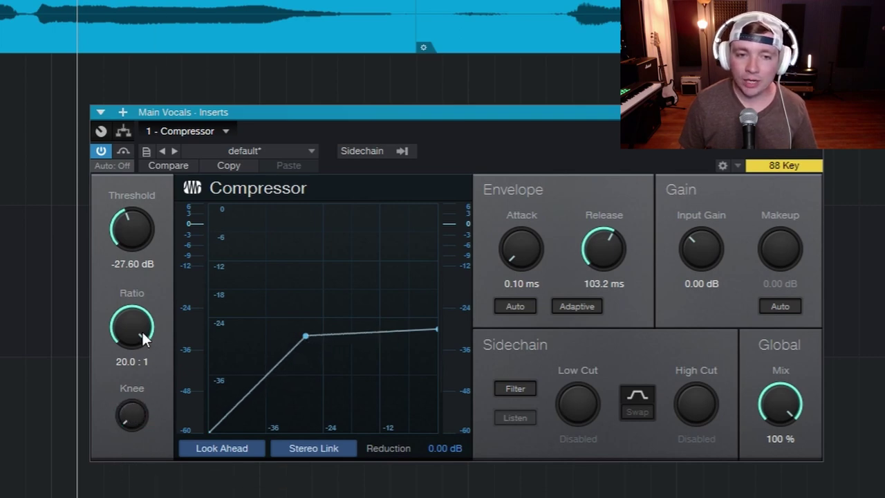
pyautogui.moveTo(141, 332); pyautogui.dragTo(145, 381)
pyautogui.moveTo(125, 424); pyautogui.dragTo(125, 443)
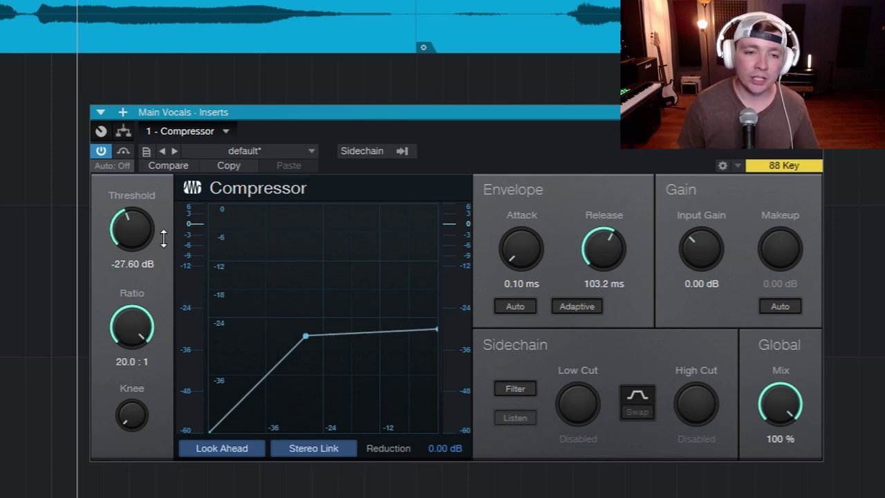
pyautogui.moveTo(118, 423); pyautogui.dragTo(143, 466)
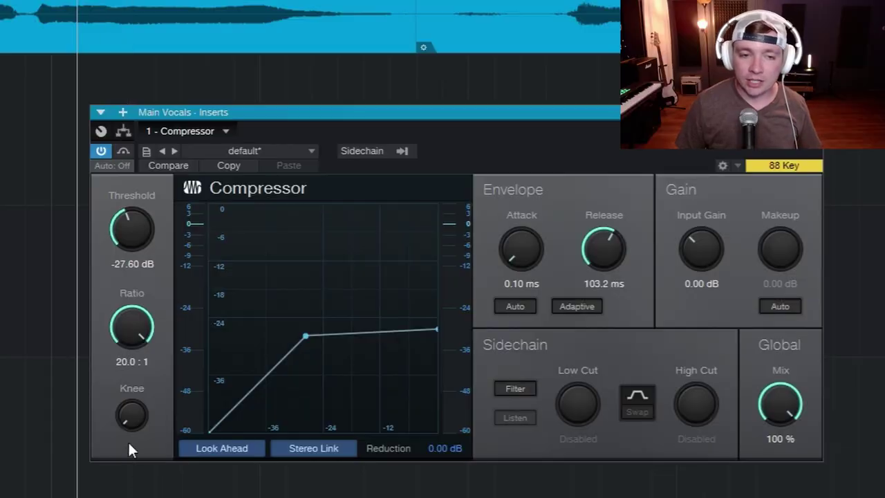
# Soften the knee moderately and, while auditioning the vocals, set the ratio to 6.9:1 and the threshold to -24.00 dB
pyautogui.moveTo(129, 443); pyautogui.dragTo(144, 366)
pyautogui.moveTo(133, 326); pyautogui.dragTo(139, 379)
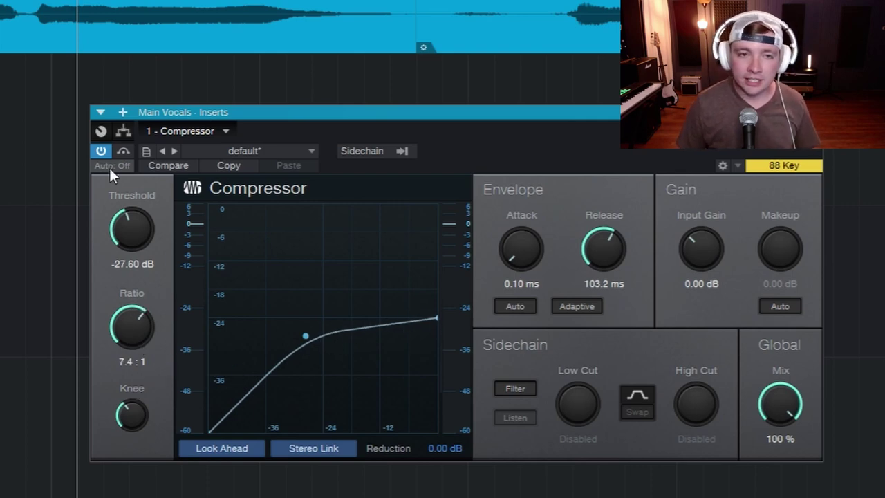
pyautogui.press('space')
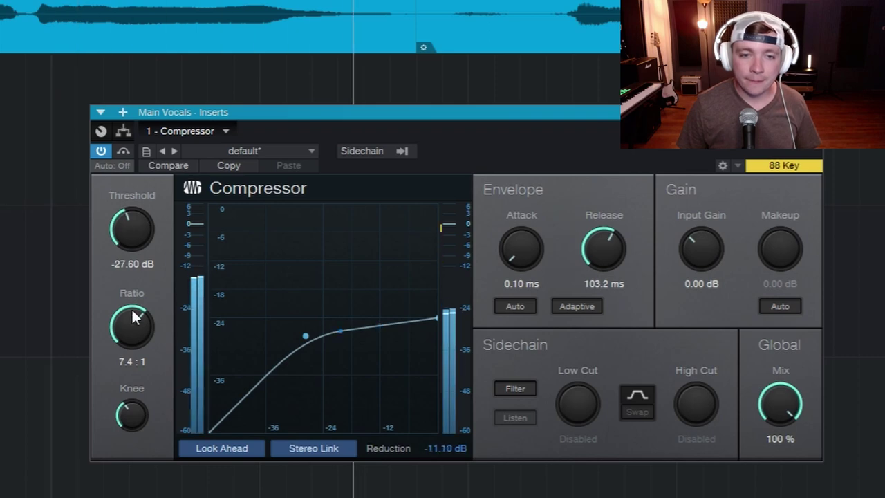
pyautogui.moveTo(133, 317)
pyautogui.mouseDown()
pyautogui.moveTo(132, 339)
pyautogui.moveTo(132, 322)
pyautogui.mouseUp()
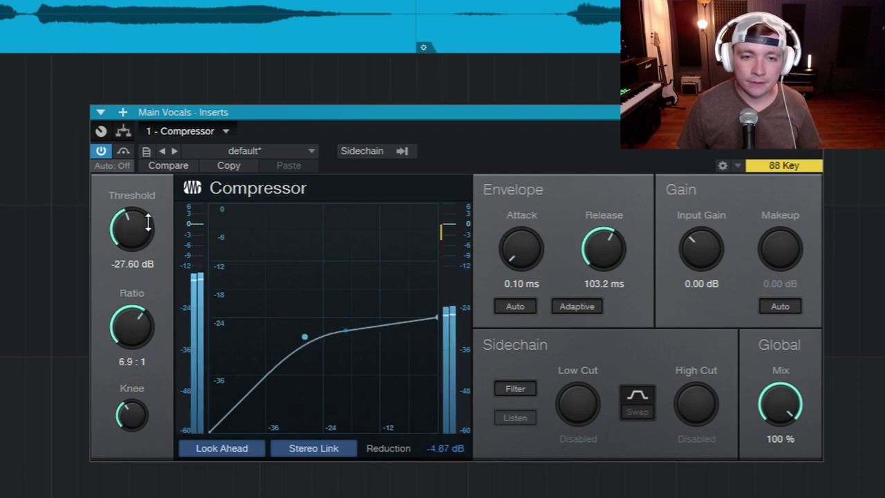
pyautogui.moveTo(149, 221); pyautogui.dragTo(150, 211)
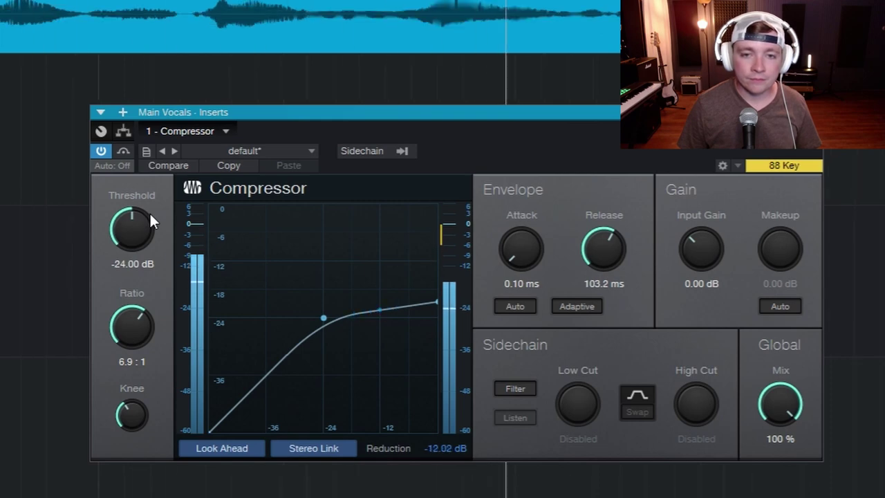
pyautogui.press('space')
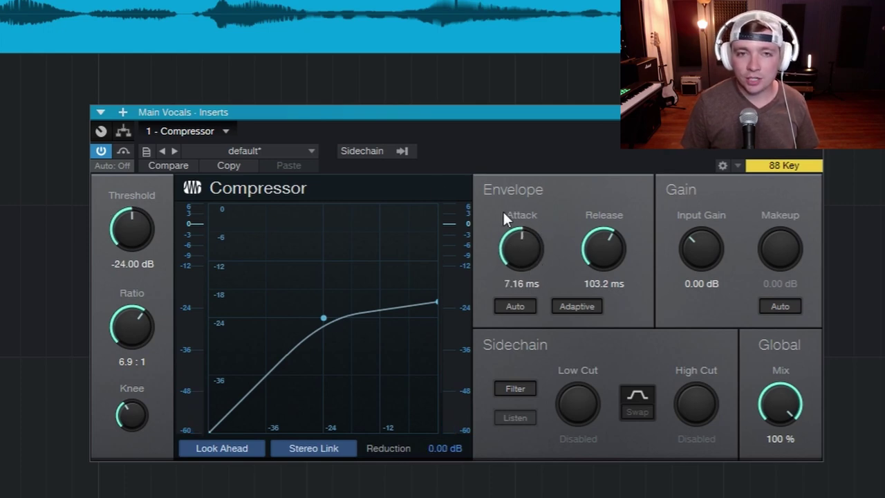
# Set the attack to 25.9 ms during playback and bypass the compressor to hear the uncompressed vocals
pyautogui.scroll(-2, 228, 71)
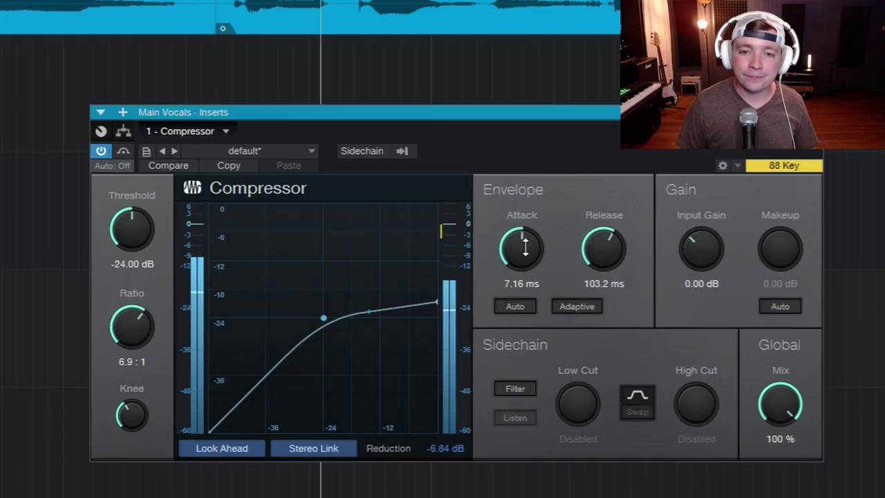
pyautogui.moveTo(530, 240); pyautogui.dragTo(530, 226)
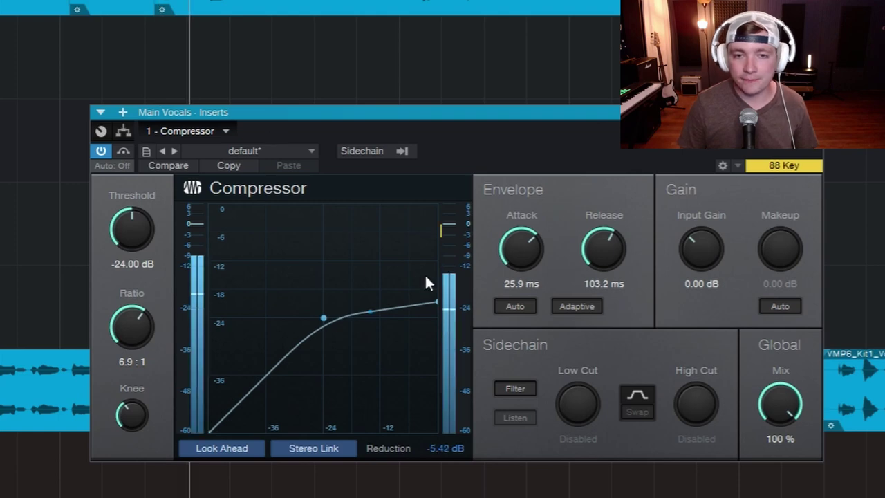
pyautogui.click(121, 153)
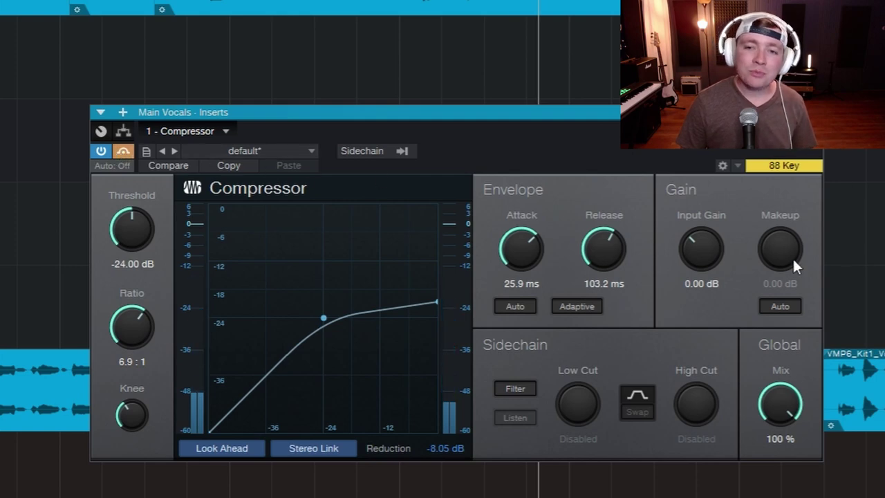
# Switch the makeup gain to manual, check the vocal levels during playback, and set the makeup to 6.00 dB
pyautogui.click(789, 306)
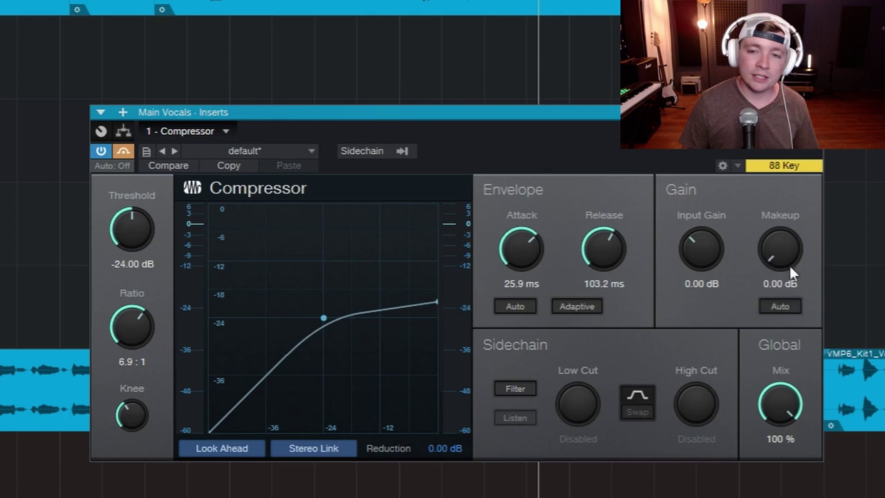
pyautogui.moveTo(781, 251); pyautogui.dragTo(786, 336)
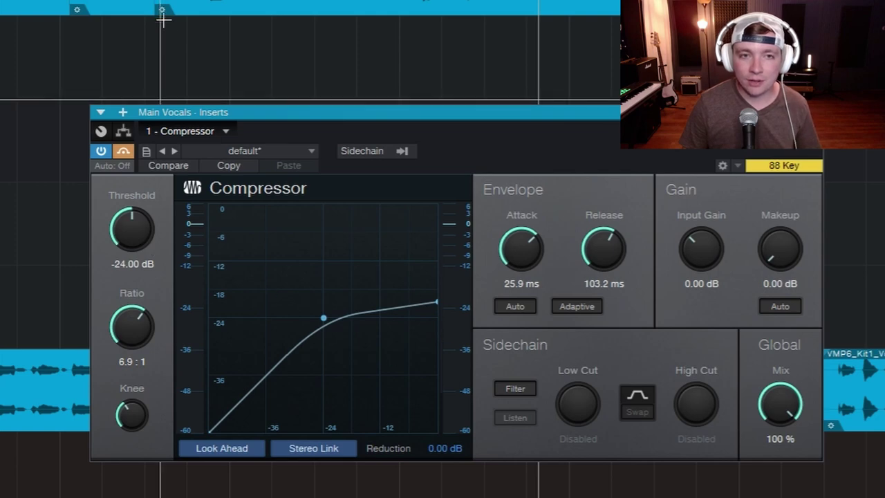
pyautogui.press('space')
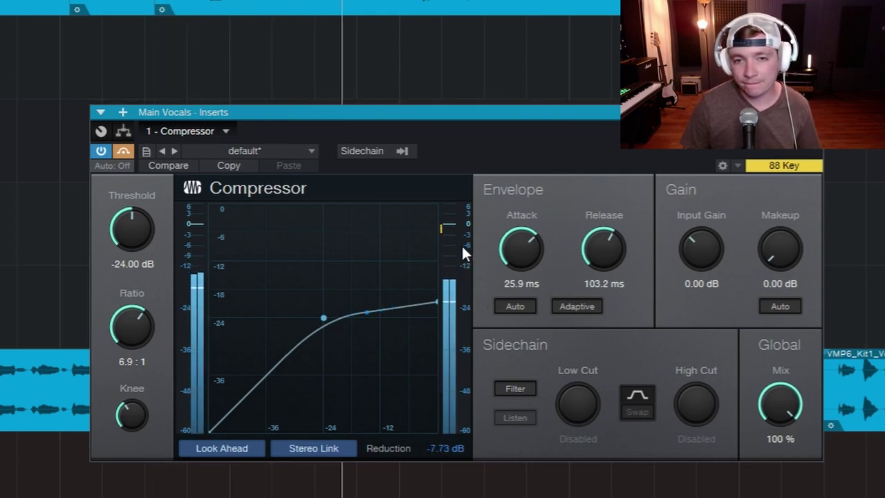
pyautogui.moveTo(454, 246)
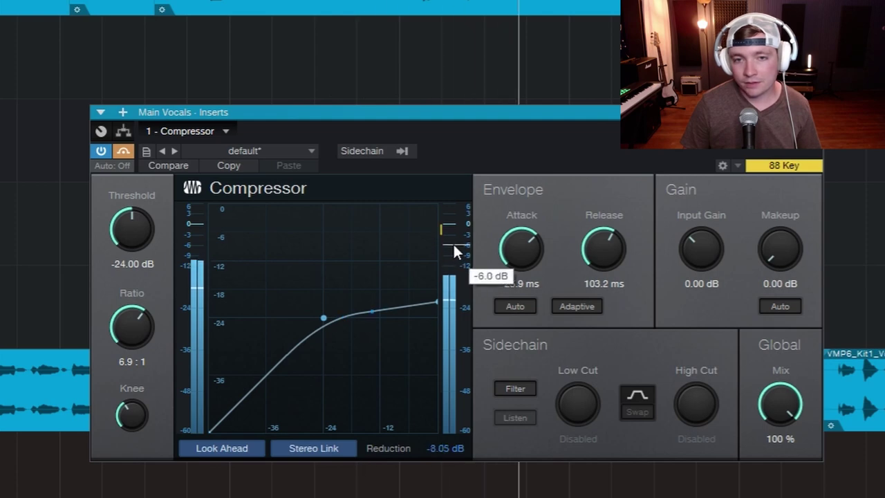
pyautogui.press('space')
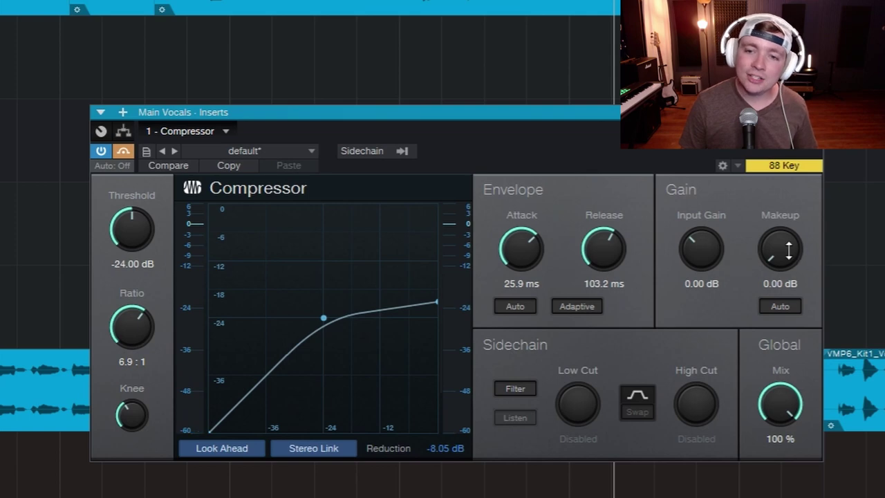
pyautogui.moveTo(788, 250); pyautogui.dragTo(787, 228)
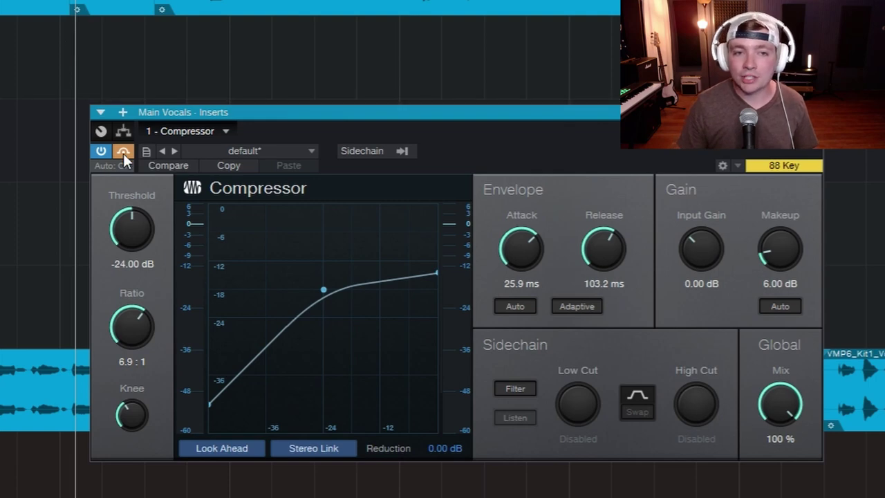
# Play the vocals and compare the sound with the compressor active and bypassed
pyautogui.press('space')
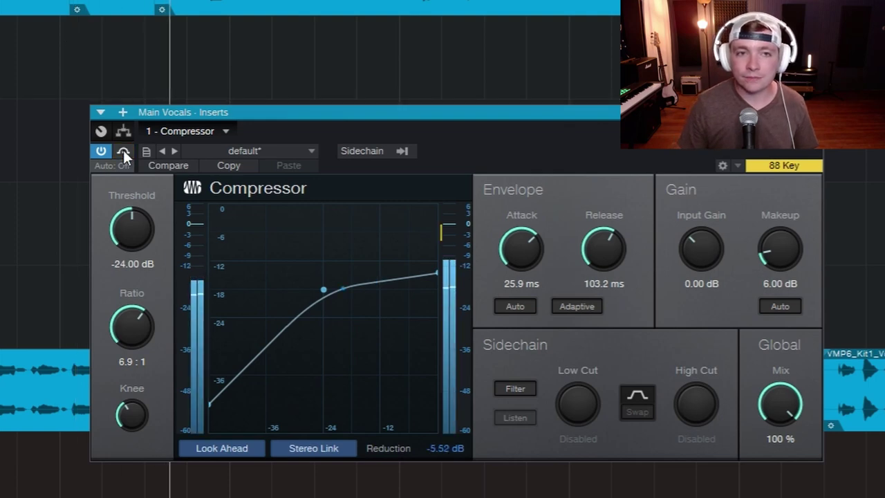
pyautogui.click(123, 152)
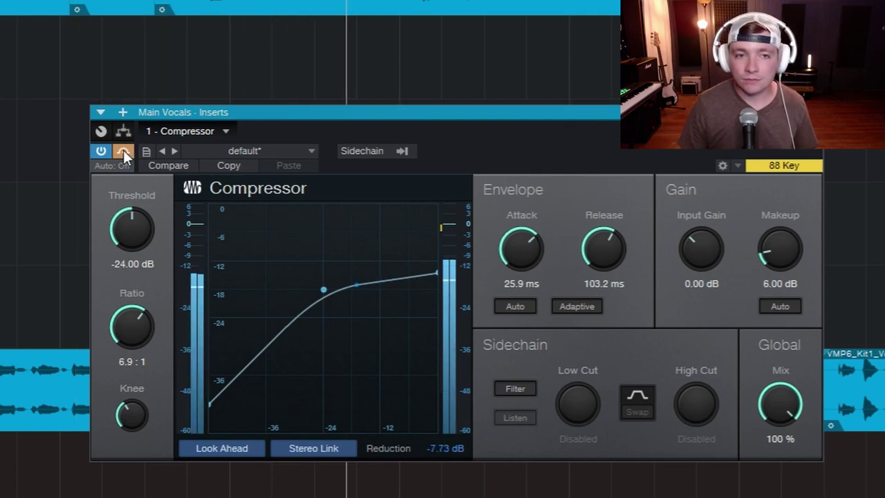
pyautogui.click(123, 151)
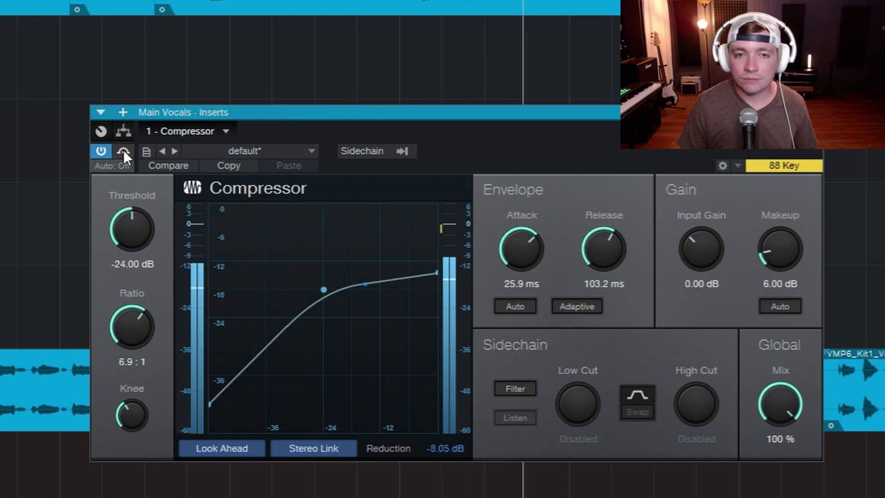
pyautogui.press('space')
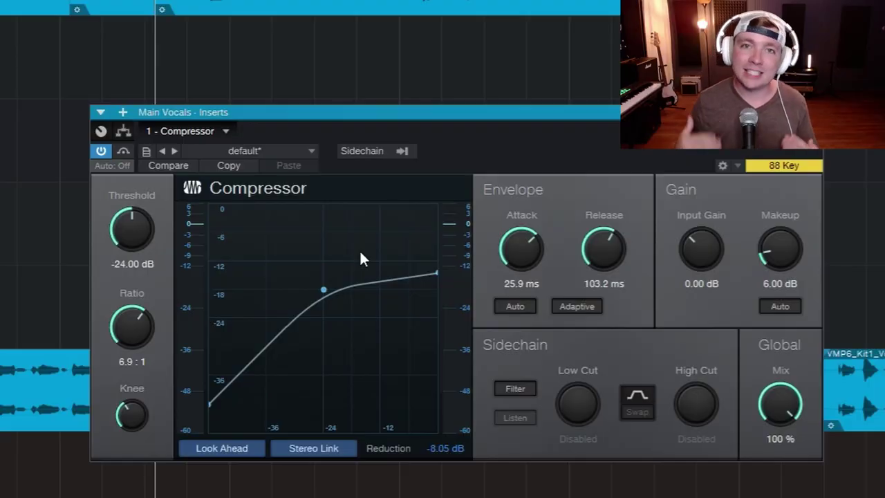
pyautogui.press('space')
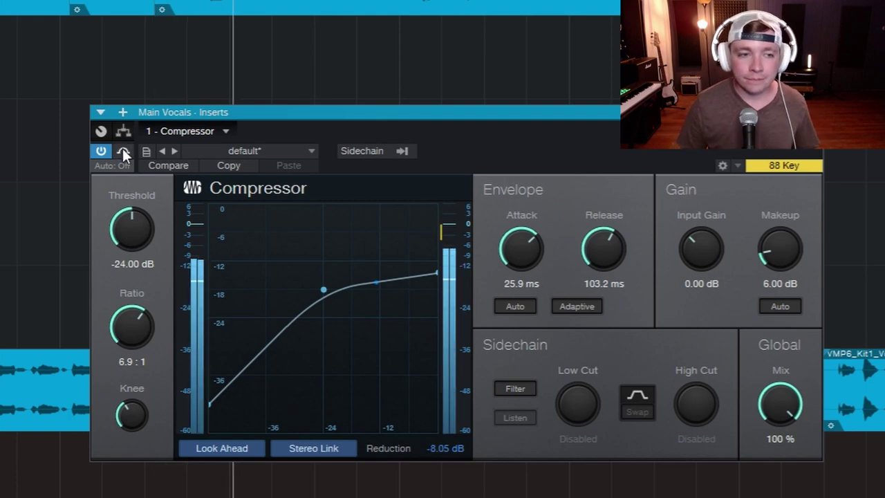
pyautogui.click(123, 151)
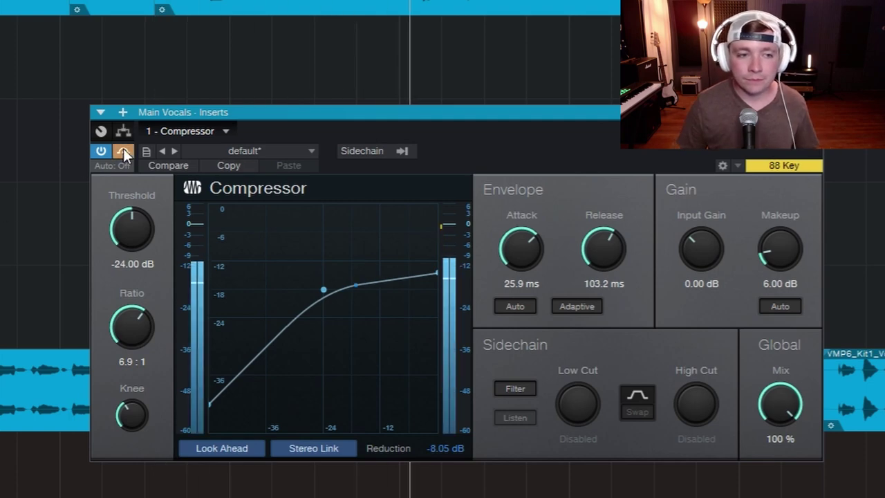